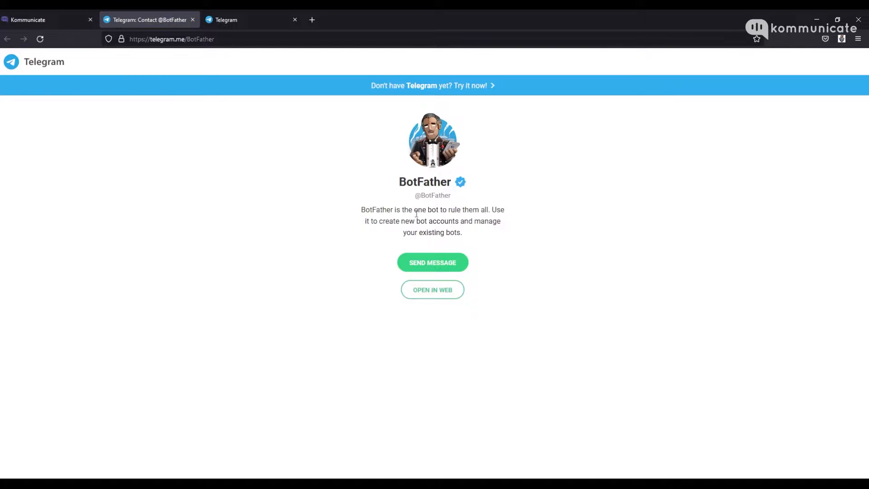
# - Open the BotFather chat in Telegram Web and start creating a new bot with the /newbot command
pyautogui.click(430, 291)
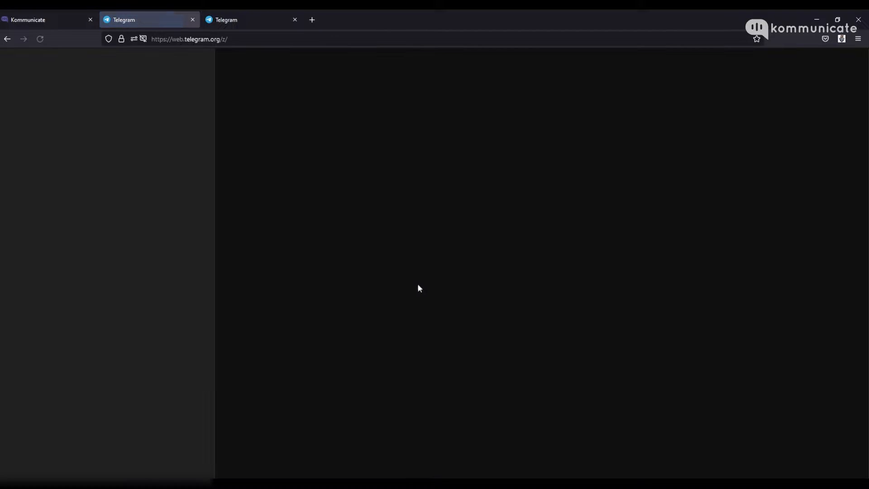
pyautogui.click(797, 67)
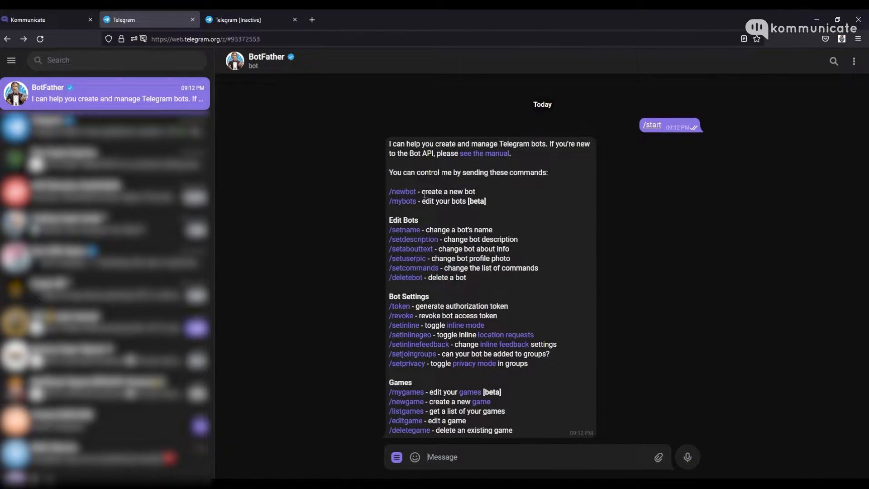
pyautogui.click(402, 191)
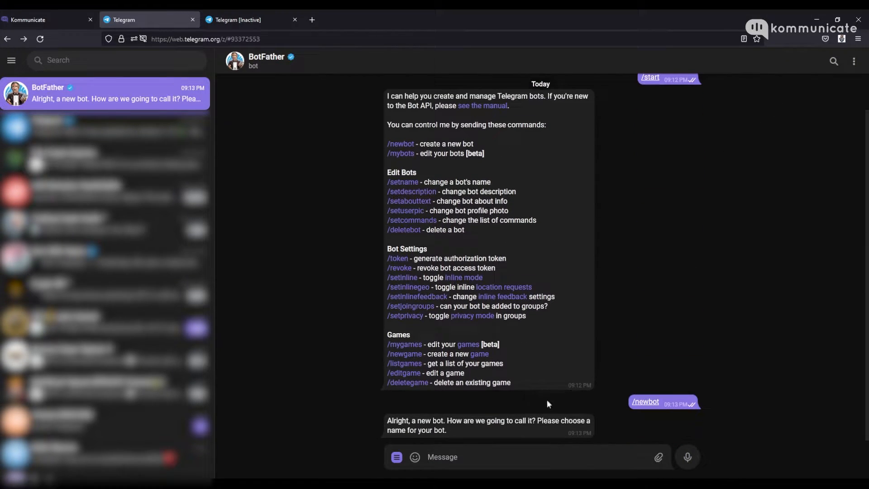
# - Name the new bot Alex and register it under the username Alex_KM_Bot
pyautogui.click(471, 455)
pyautogui.write('Alex')
pyautogui.press('Return')
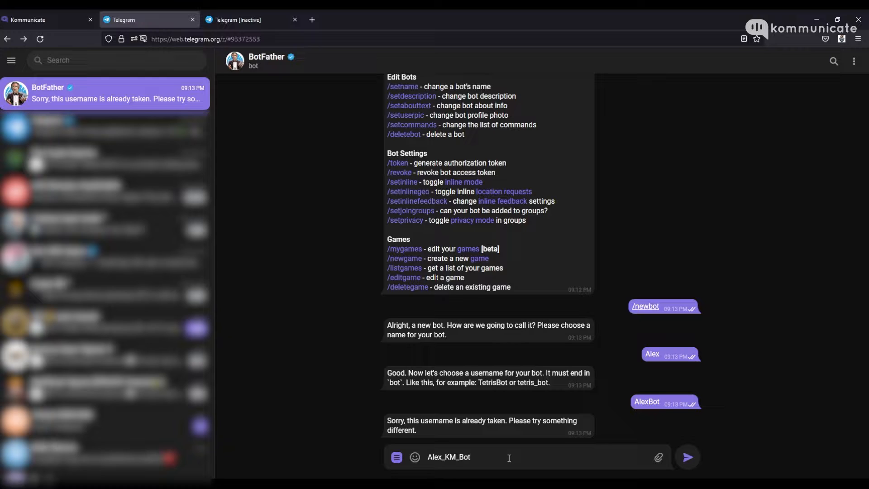
pyautogui.press('Return')
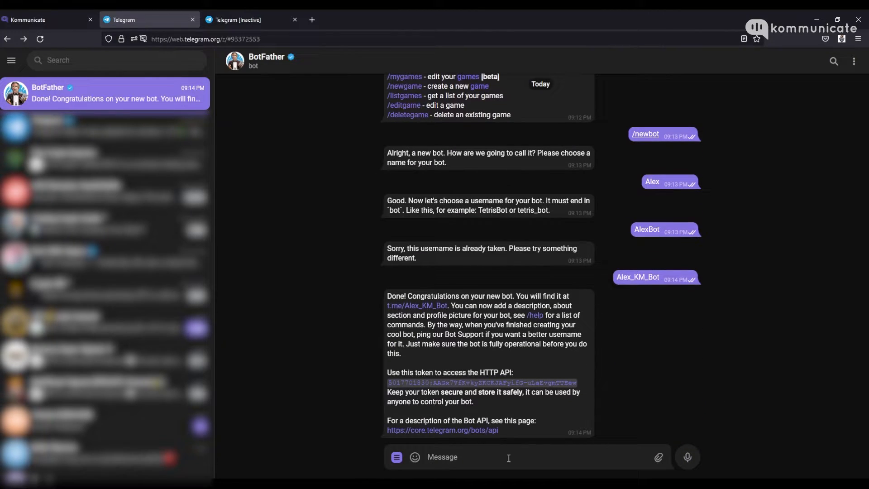
# - Copy the new bot's API token from BotFather into Kommunicate's Telegram integration, then save and integrate it
pyautogui.rightClick(566, 383)
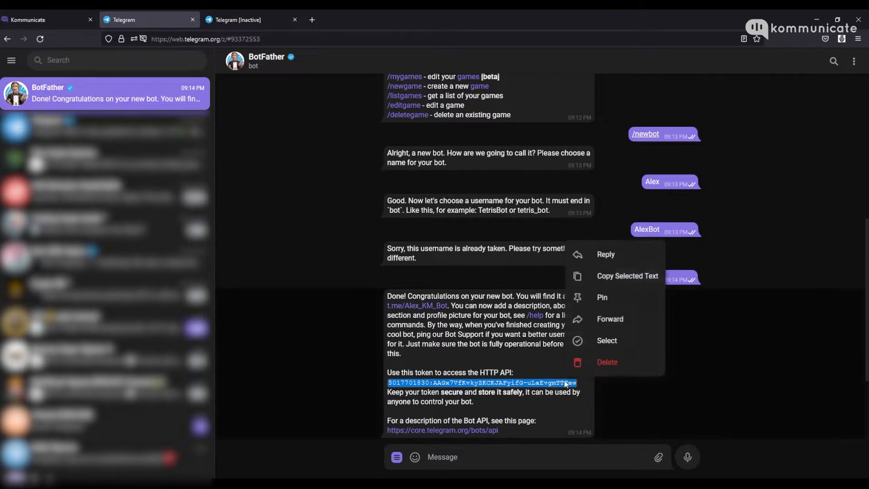
pyautogui.click(613, 275)
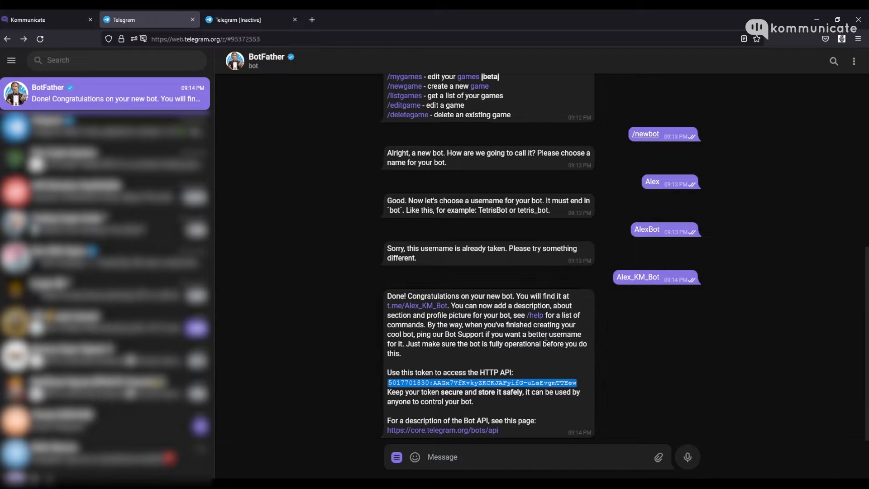
pyautogui.hotkey('ctrl', 'shift', 'Tab')
pyautogui.click(401, 293)
pyautogui.hotkey('ctrl', 'v')
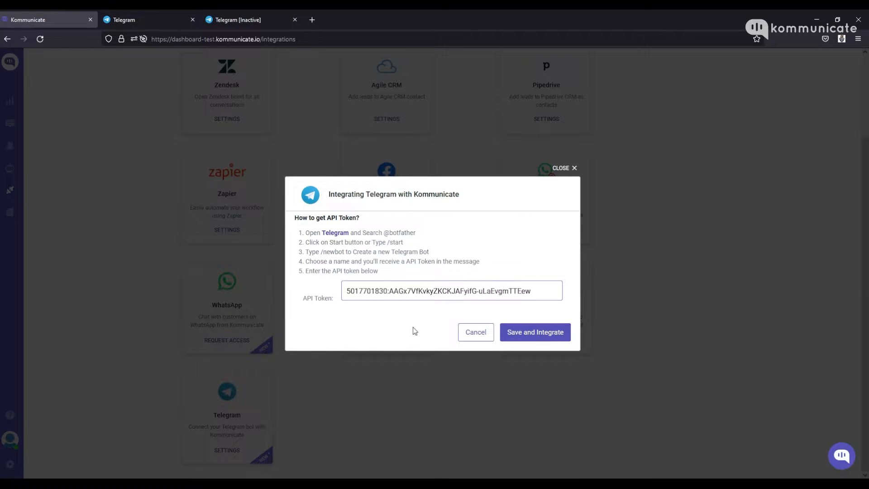
pyautogui.click(521, 335)
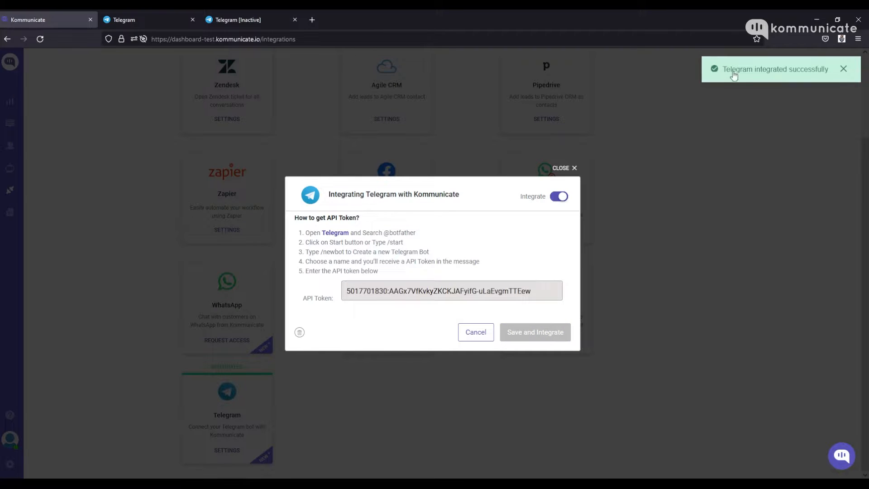
# - In the conversation rules settings, choose the bot Alex to handle all new conversations for the Default Team
pyautogui.click(13, 466)
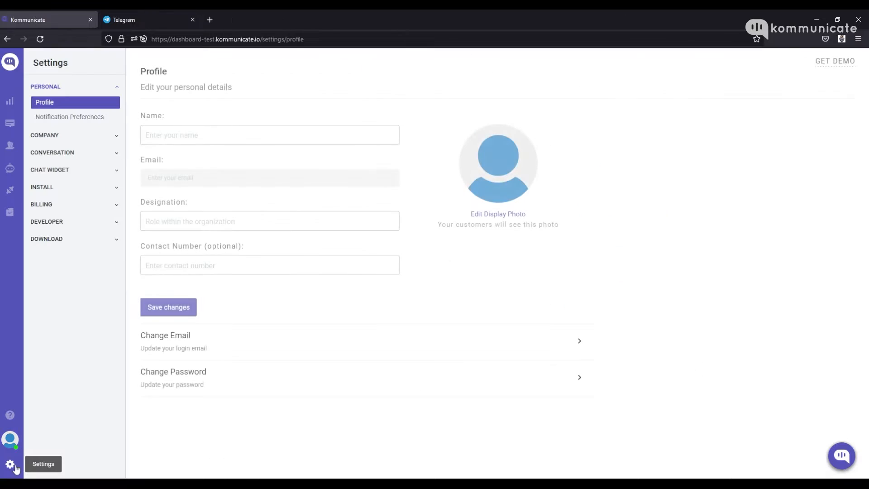
pyautogui.click(69, 157)
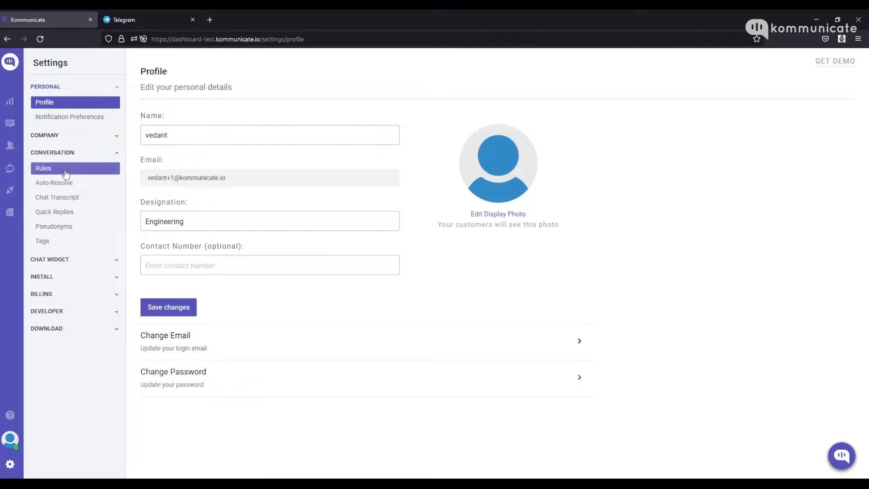
pyautogui.click(65, 174)
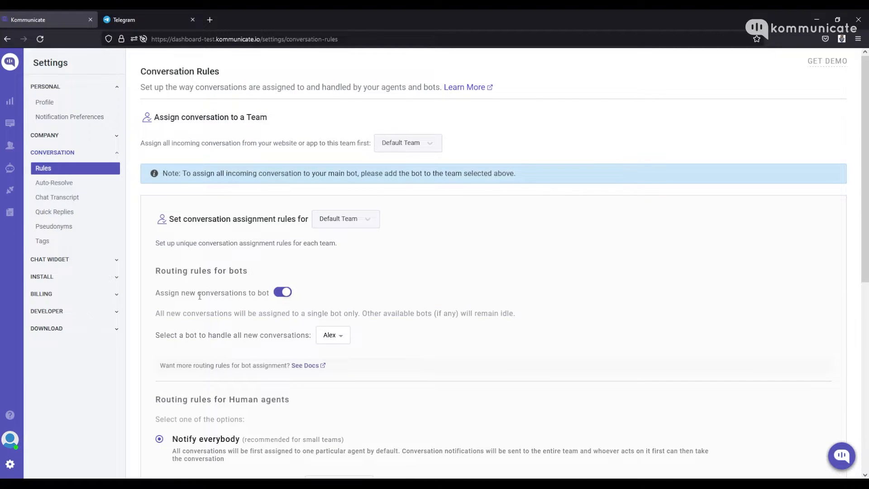
pyautogui.click(339, 342)
pyautogui.click(341, 341)
# - Switch to Telegram, open the Alex bot's chat from its t.me link and test it with "Hi" and "good morning!"
pyautogui.click(162, 15)
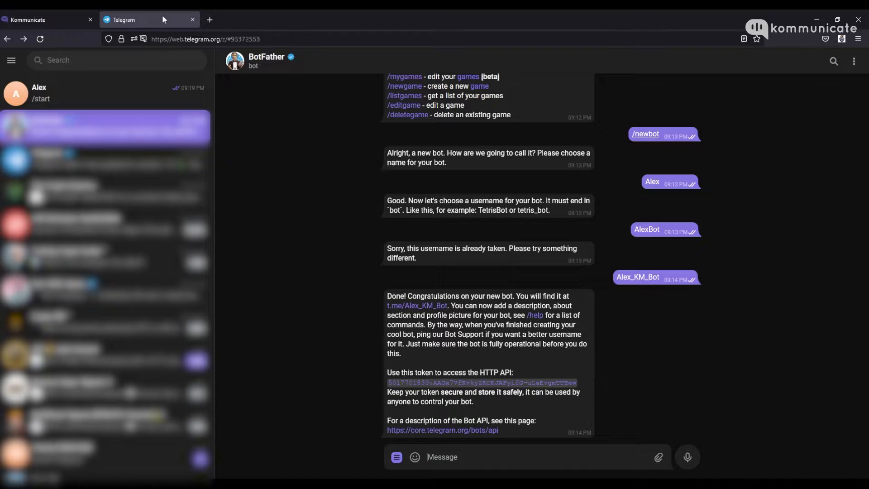
pyautogui.click(413, 309)
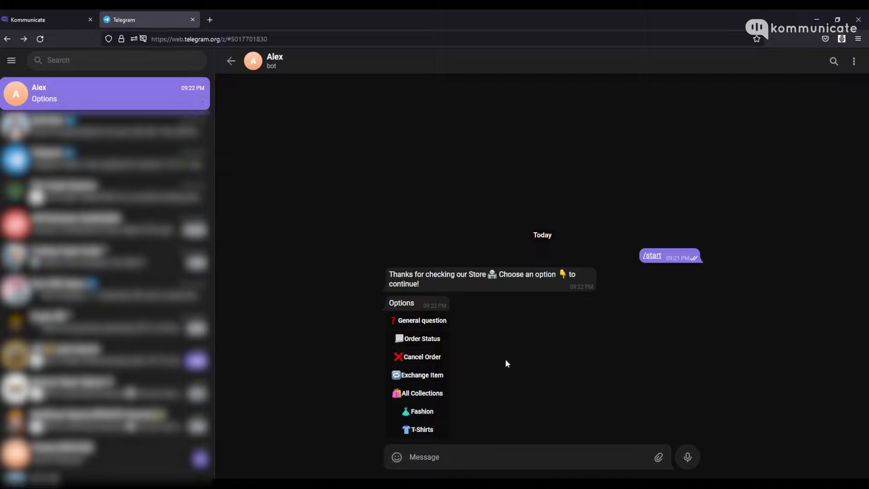
pyautogui.write('Hi')
pyautogui.press('Return')
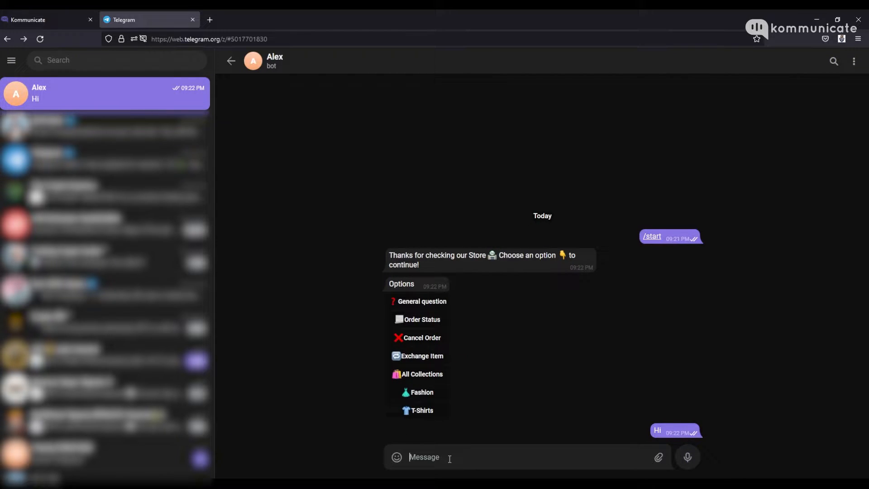
pyautogui.write('good morning!')
pyautogui.press('Return')
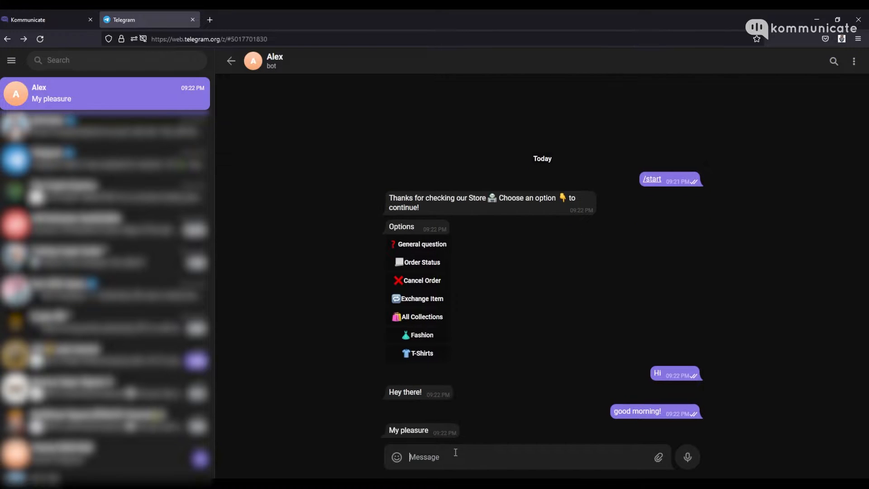
# - Switch back to Kommunicate and start creating a Kompose bot from the Blank template
pyautogui.click(41, 20)
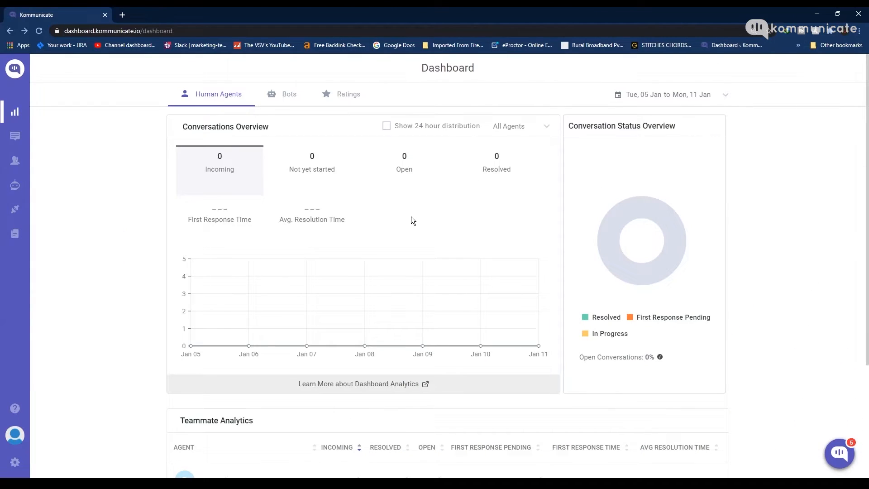
pyautogui.click(14, 189)
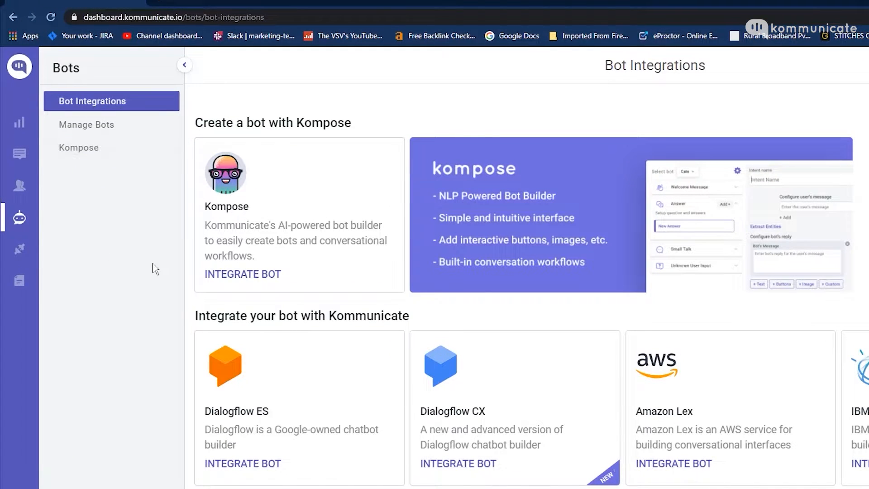
pyautogui.click(249, 274)
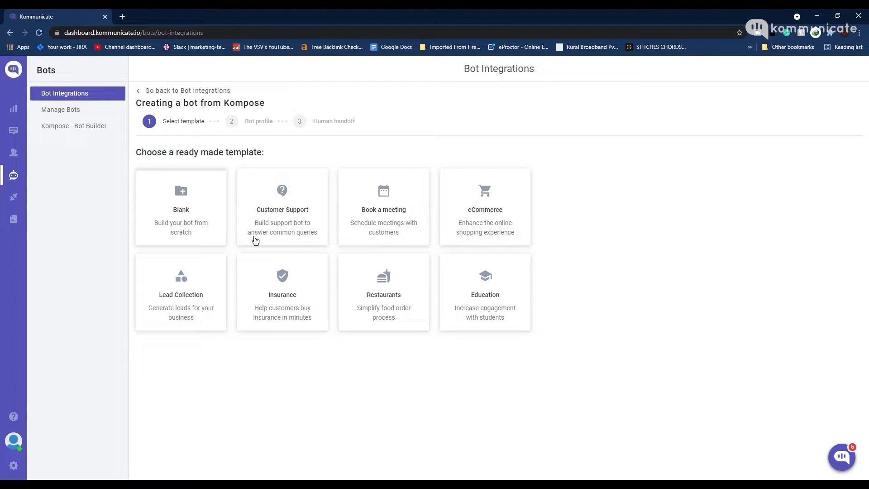
pyautogui.click(202, 211)
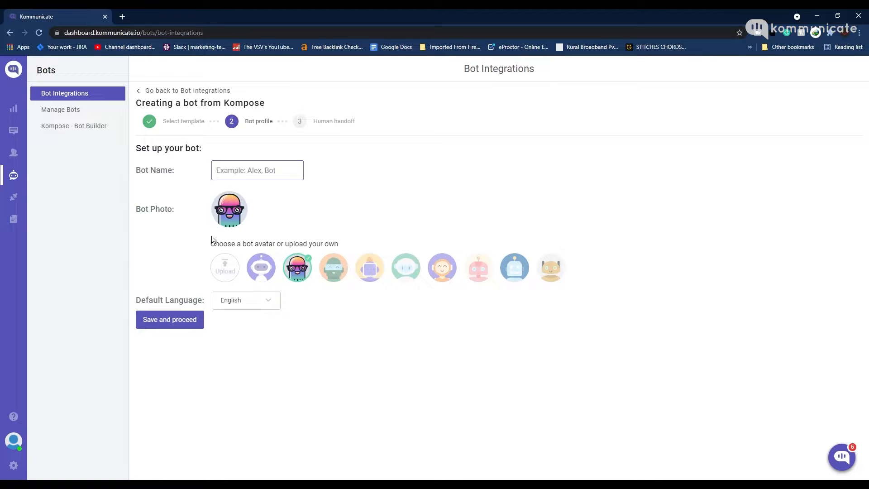
# - Name the bot Alex, choose the multicoloured avatar with glasses and English as default language, and save the bot profile
pyautogui.write('Alex')
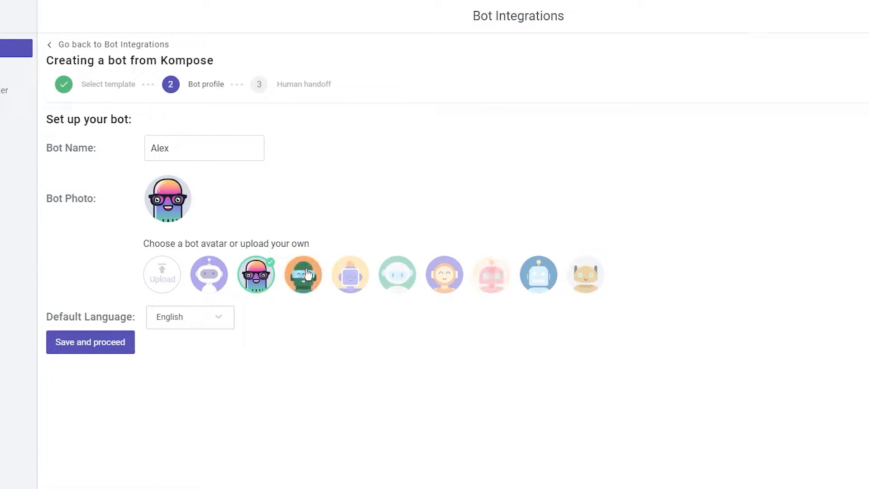
pyautogui.click(200, 276)
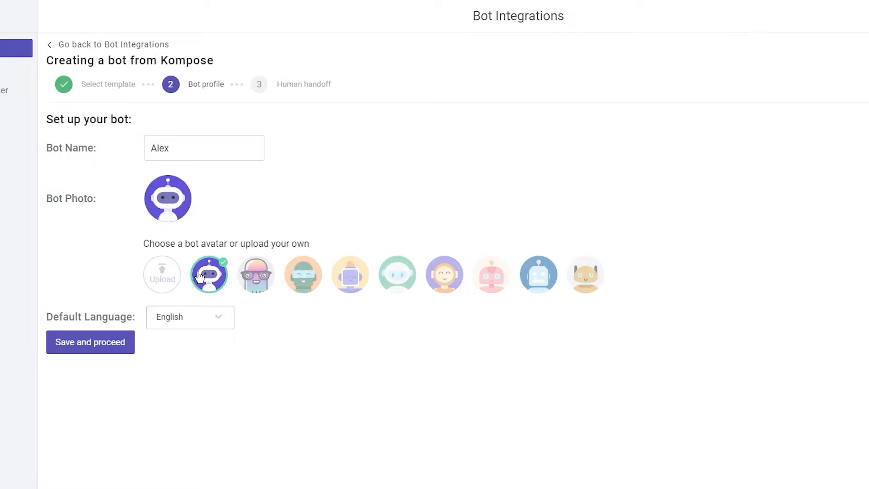
pyautogui.click(264, 280)
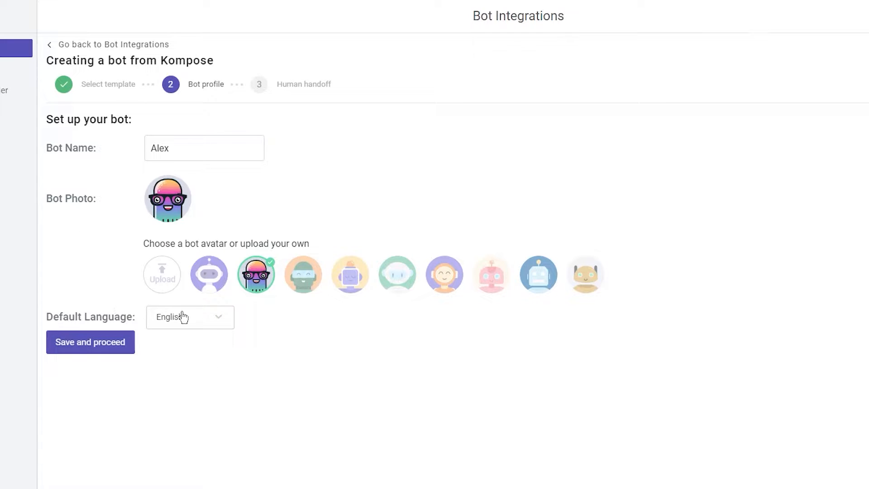
pyautogui.click(212, 313)
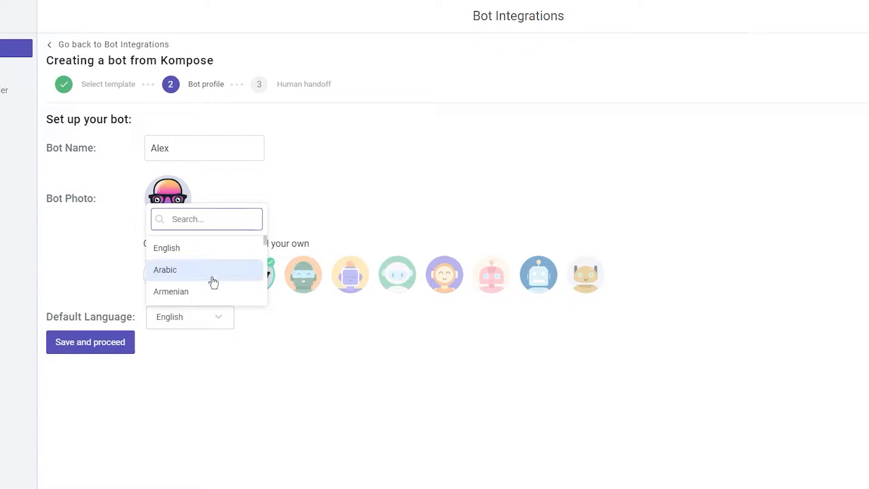
pyautogui.scroll(-3, 213, 283)
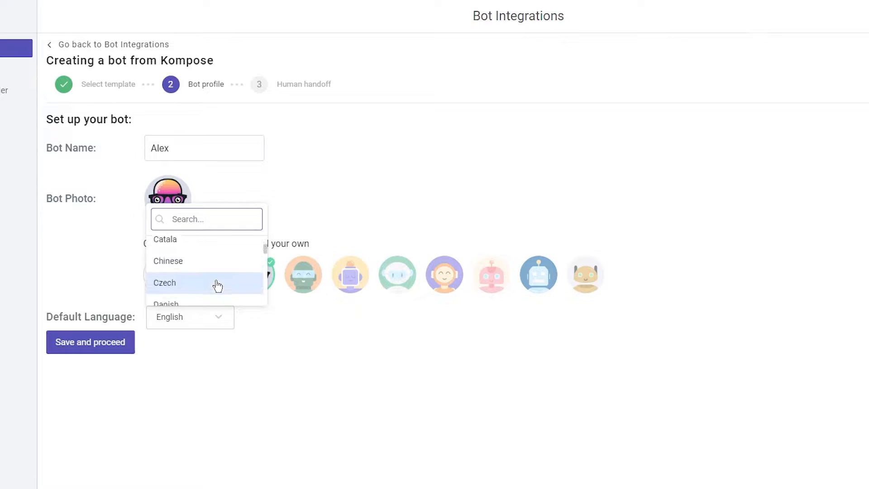
pyautogui.scroll(3, 171, 254)
pyautogui.click(171, 253)
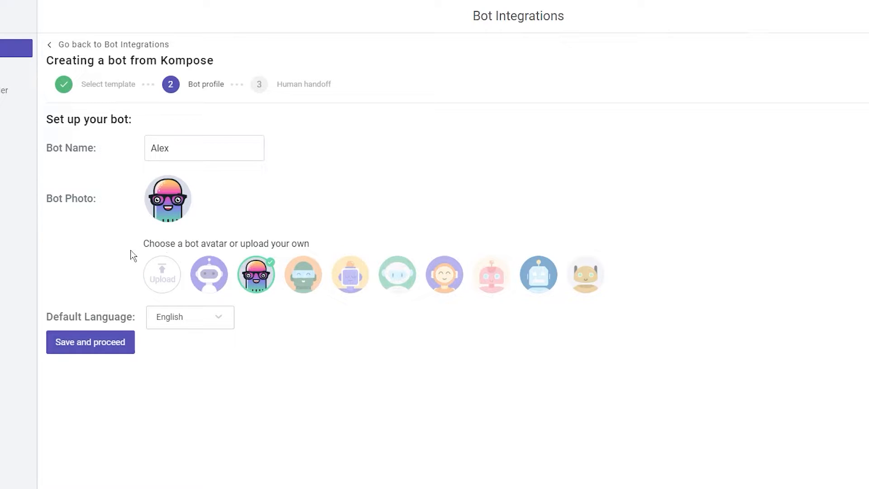
pyautogui.click(97, 355)
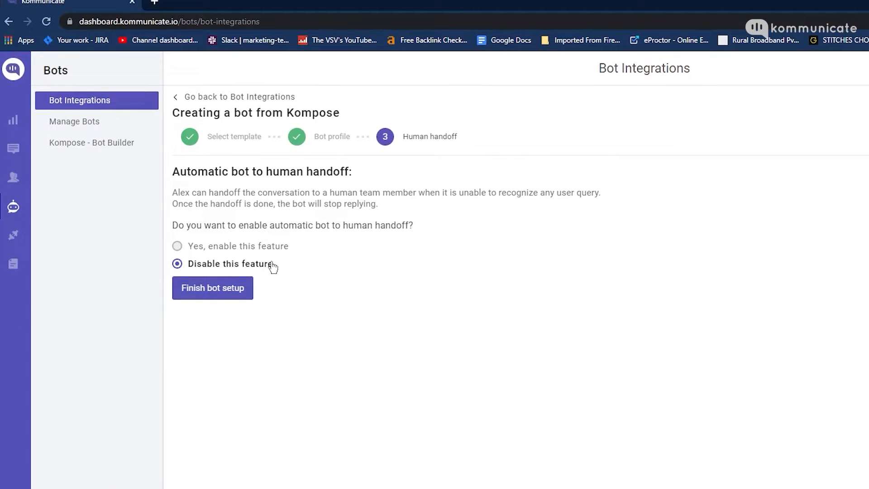
# - Enable automatic bot to human handoff, finish the bot setup and postpone assigning all conversations to the bot
pyautogui.click(177, 246)
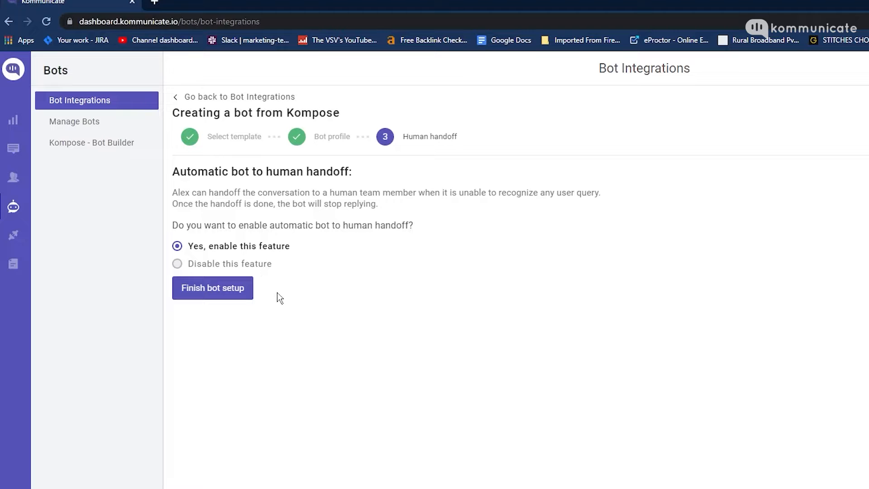
pyautogui.click(215, 300)
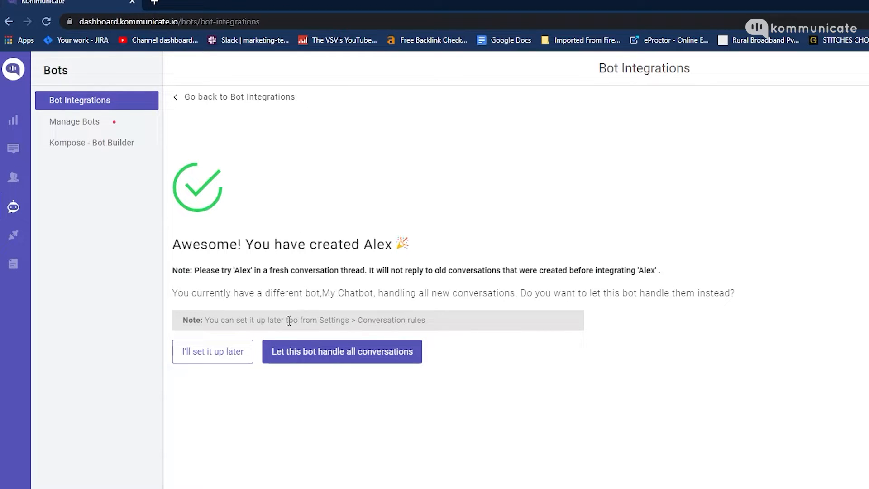
pyautogui.click(214, 360)
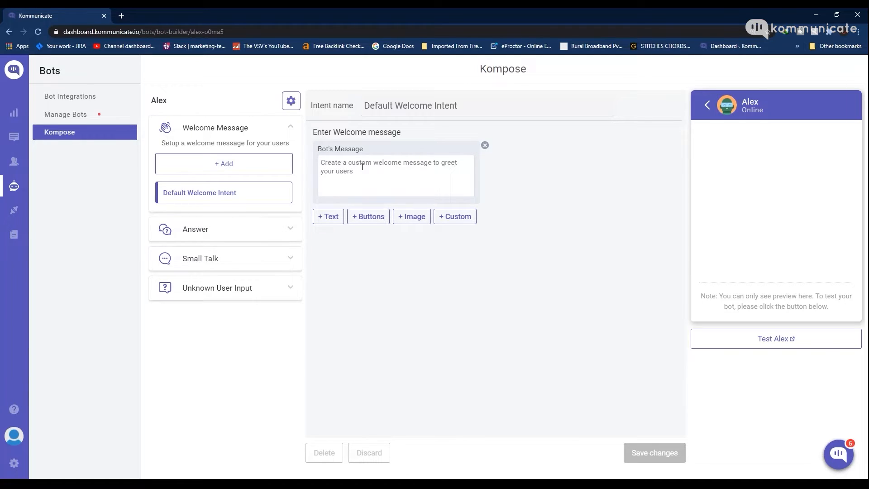
# - Set the Default Welcome Intent's bot message to "Welcome, how may I help you?" and save the changes
pyautogui.write('Welcome,')
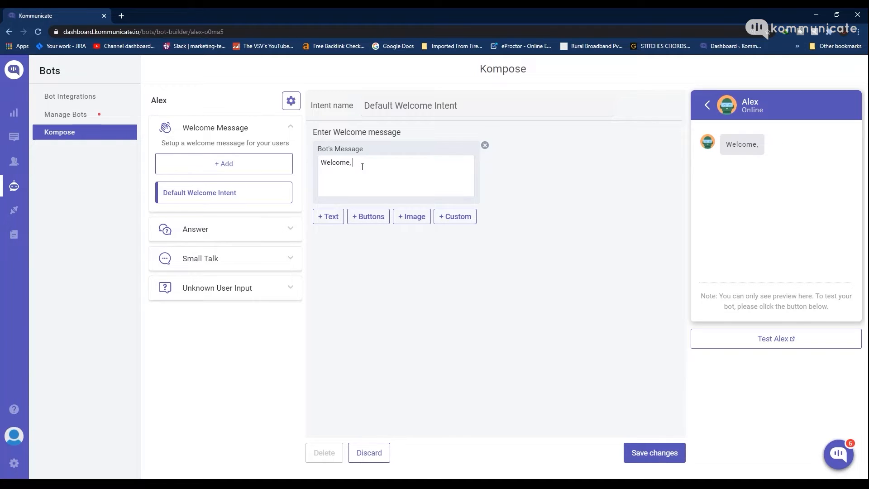
pyautogui.write(' how may I help you?')
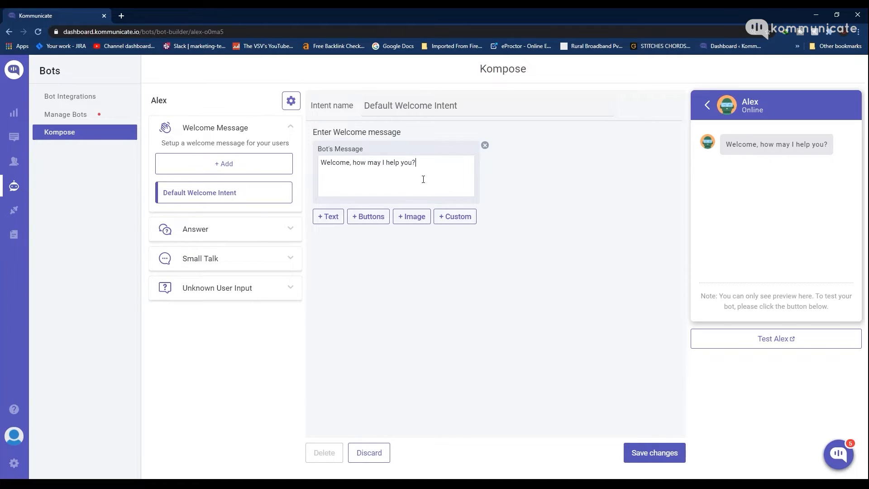
pyautogui.click(649, 465)
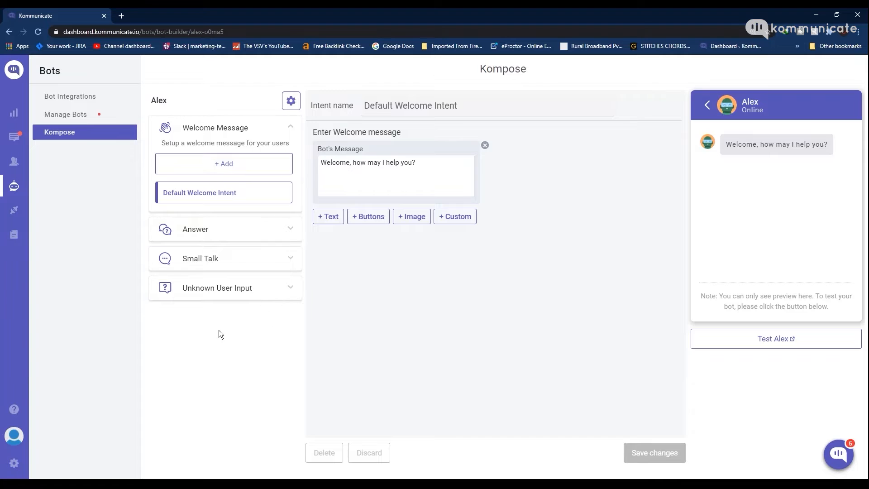
# - Name the new answer intent Pricing and configure its user message as "Tell me about various plan pricings"
pyautogui.click(276, 233)
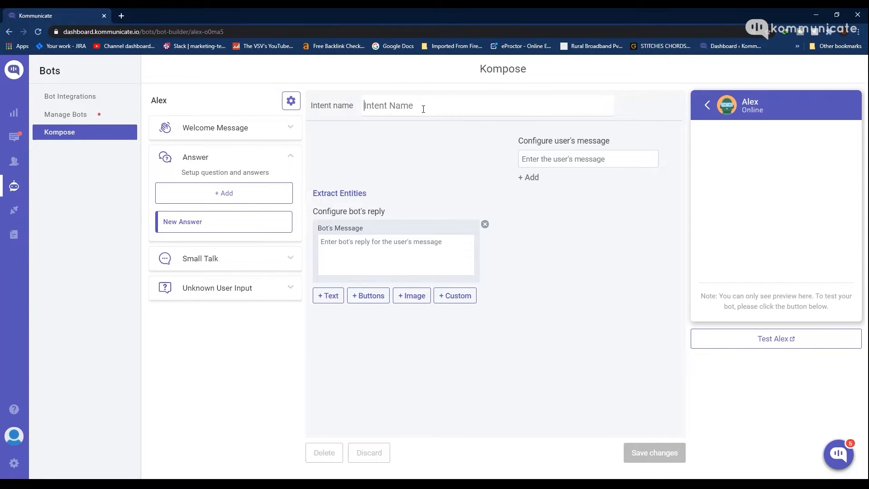
pyautogui.write('P')
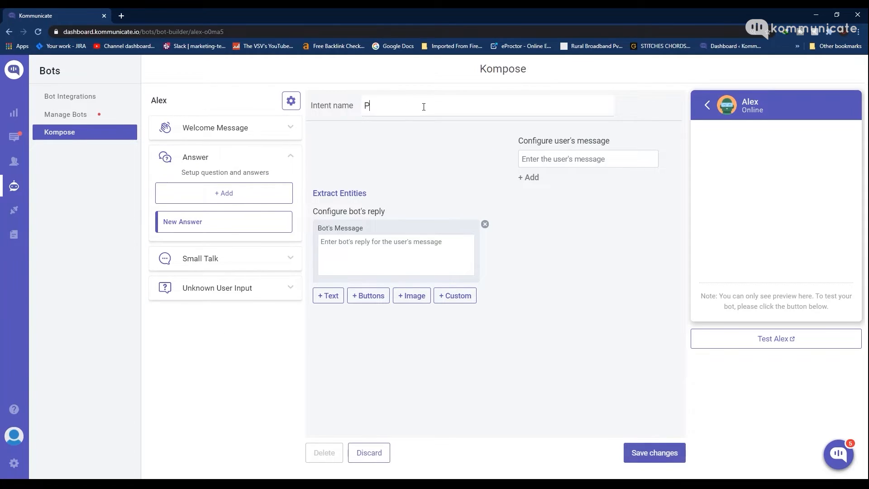
pyautogui.write('ricing')
pyautogui.write('Tell me about')
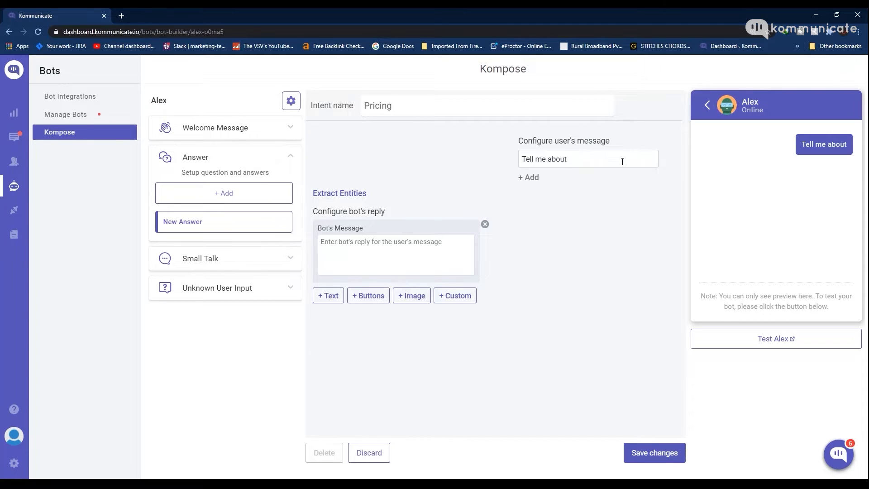
pyautogui.write(' va')
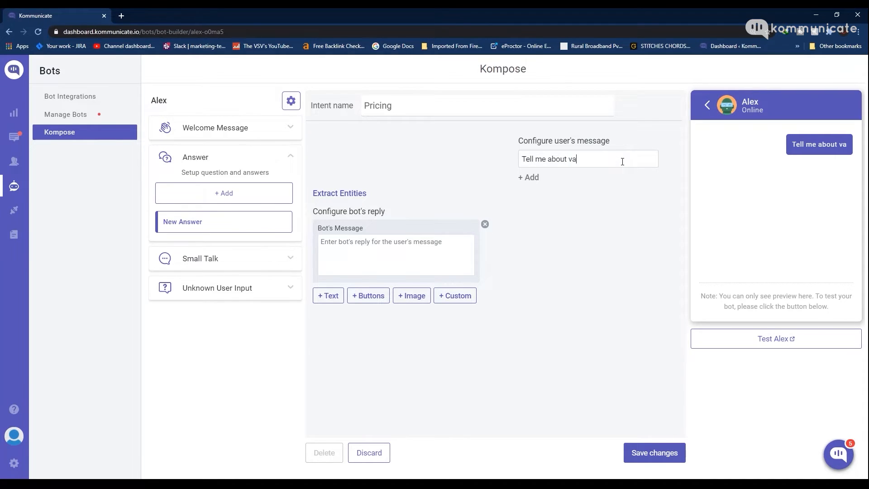
pyautogui.write('rious plan pricings')
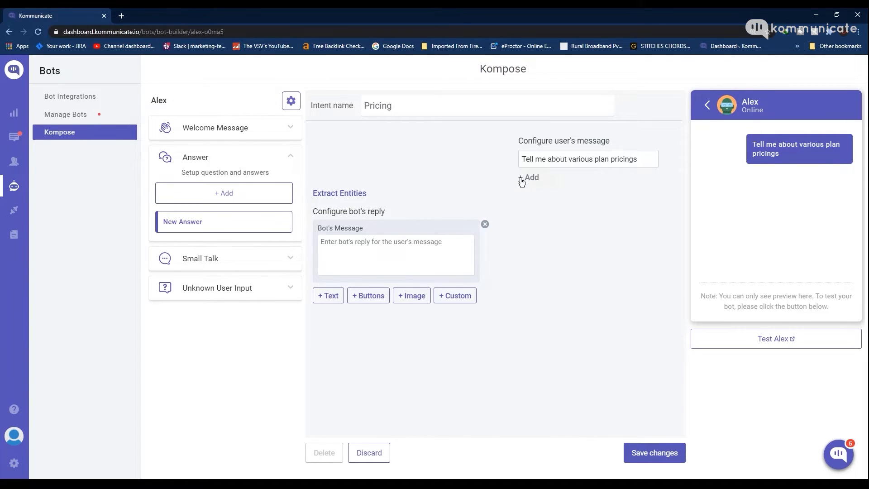
# - Set the Pricing intent's bot reply to "Pricing here" and save the answer
pyautogui.click(383, 251)
pyautogui.write('Pricing here')
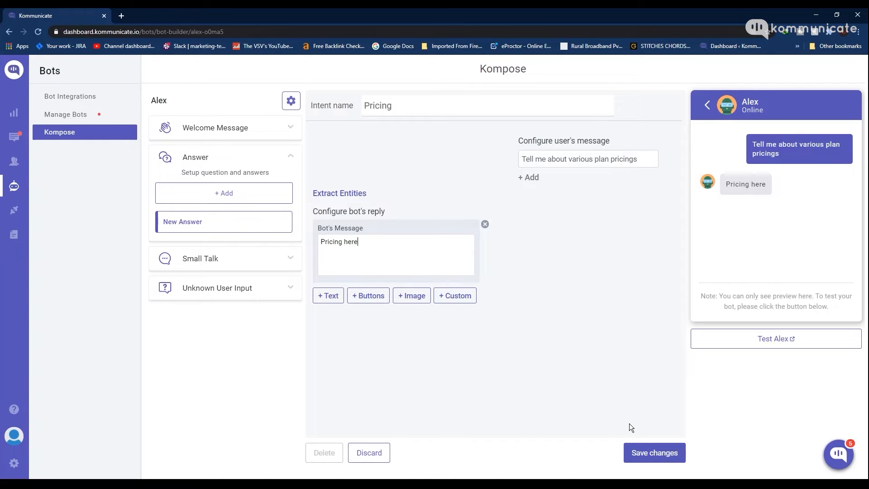
pyautogui.click(651, 452)
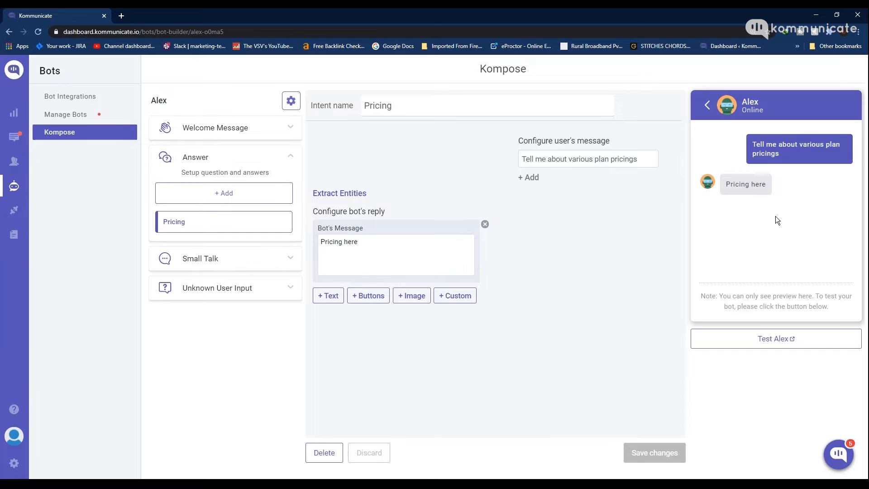
# - Review the in-built Small Talk intents and the "say about you" message and reply
pyautogui.click(195, 266)
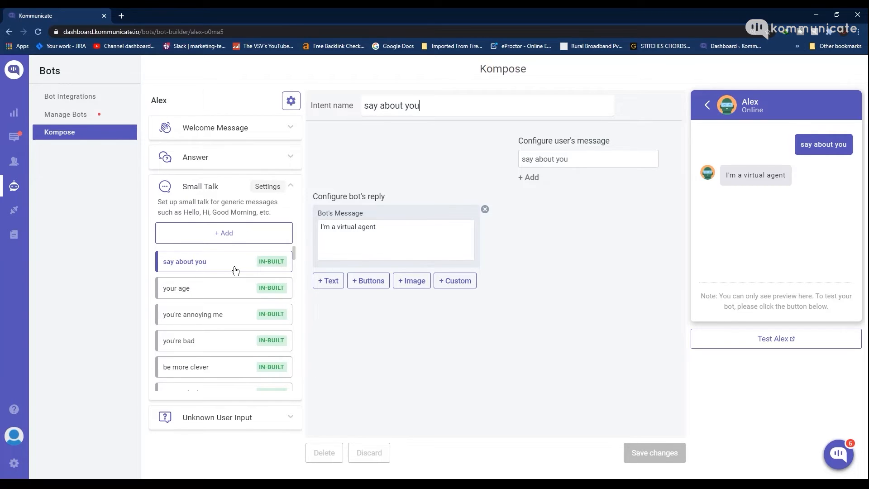
pyautogui.scroll(-1, 240, 325)
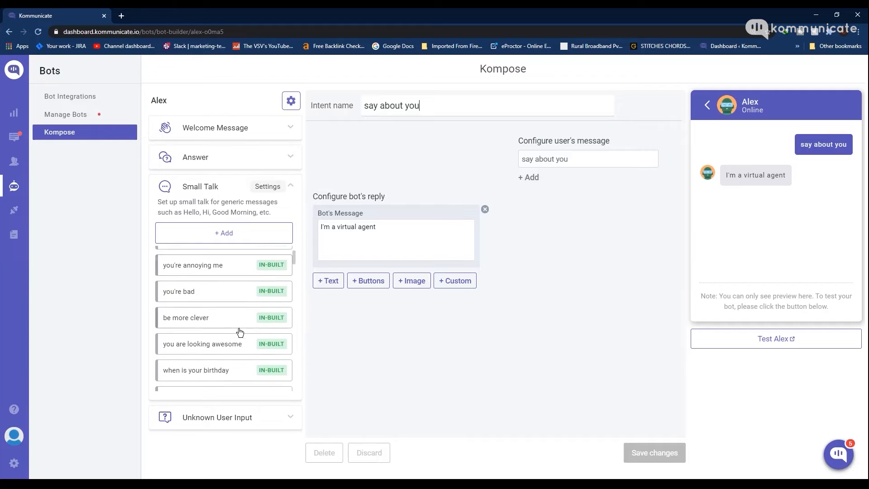
pyautogui.scroll(-2, 239, 335)
pyautogui.scroll(5, 238, 308)
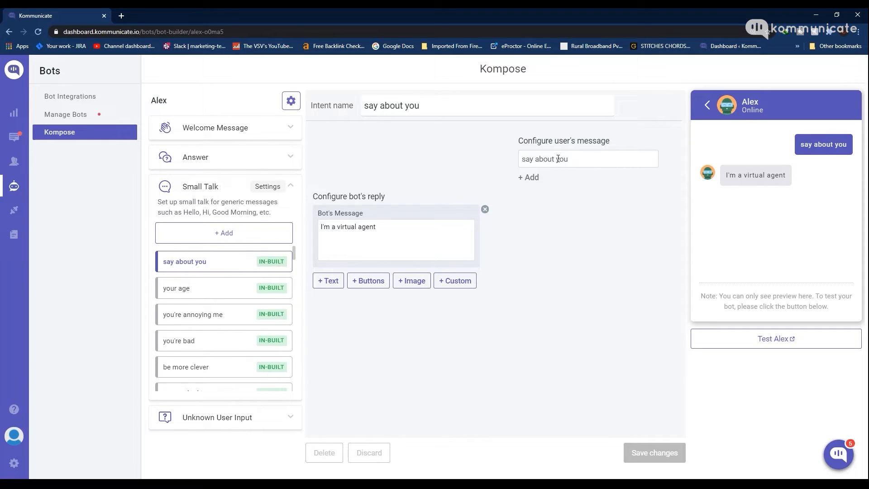
pyautogui.click(228, 192)
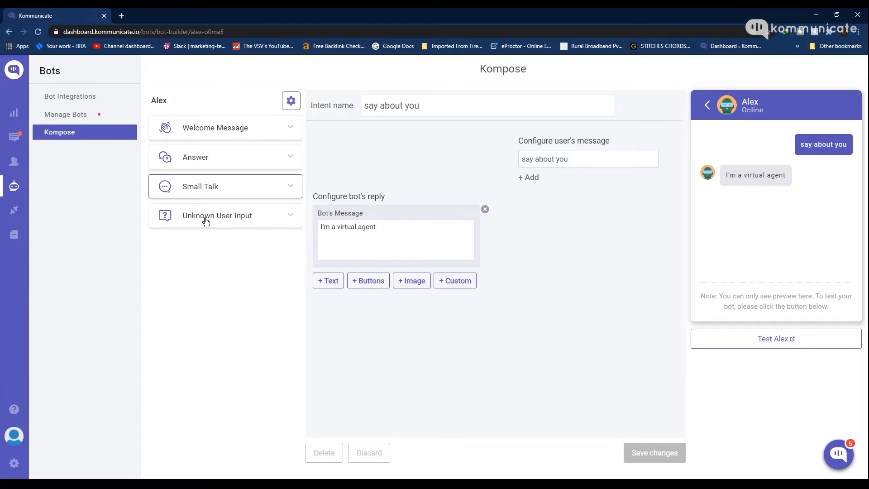
# - Set the Unknown User Input reply to "Your query is being transferred to a Human Agent." and save the changes
pyautogui.click(265, 218)
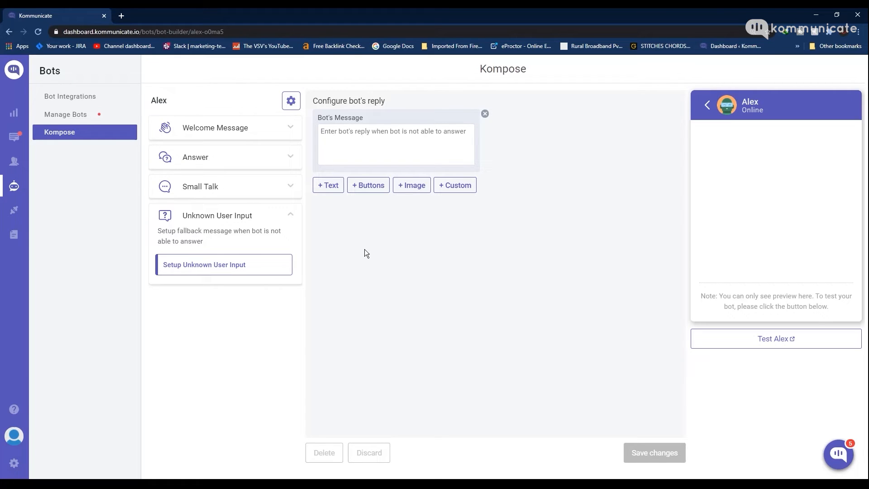
pyautogui.click(371, 132)
pyautogui.write('Your quer')
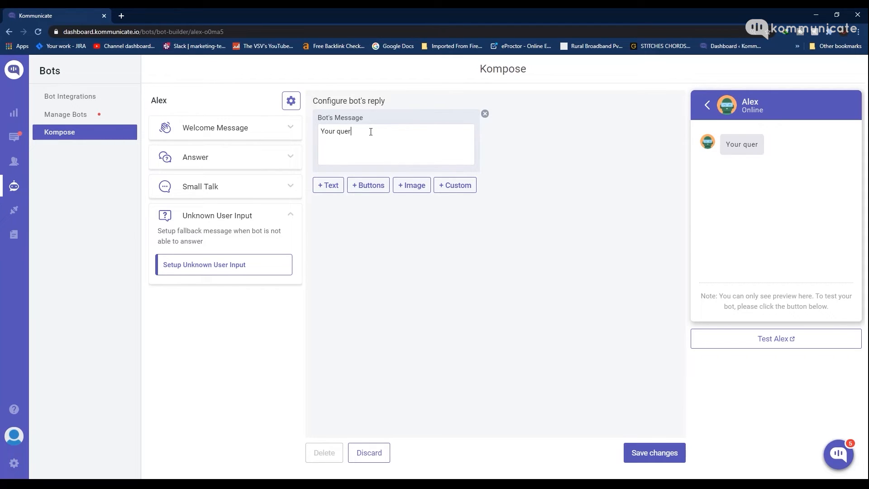
pyautogui.write('y is being transferred to a Human Agent.')
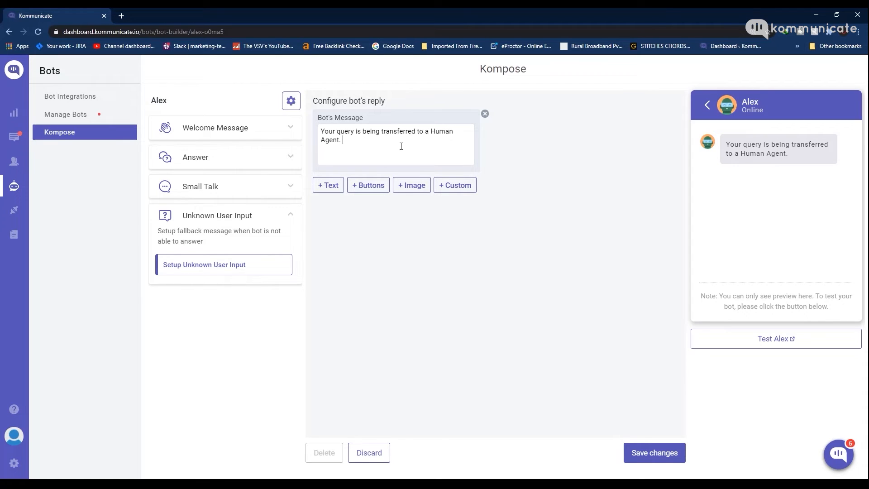
pyautogui.click(656, 456)
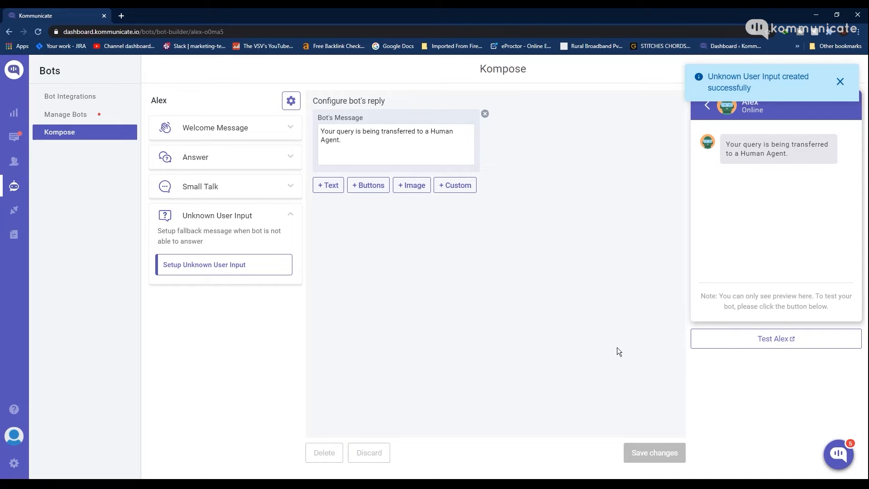
# - Open Alex's test conversation and send the message "plan pricing" to the bot
pyautogui.click(768, 340)
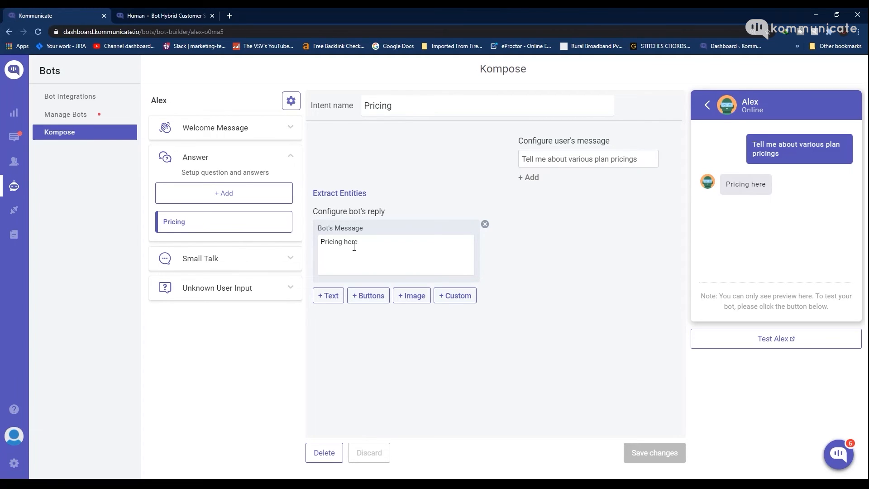
pyautogui.click(155, 18)
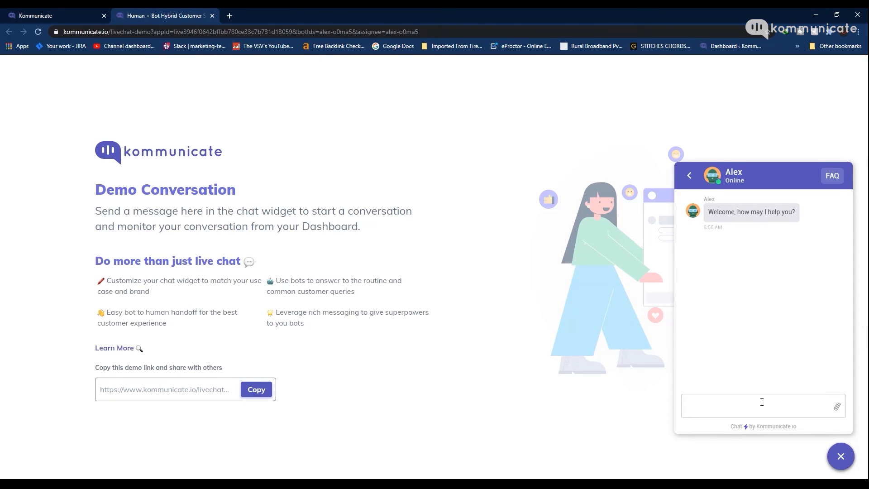
pyautogui.write('plan pricing')
pyautogui.press('Return')
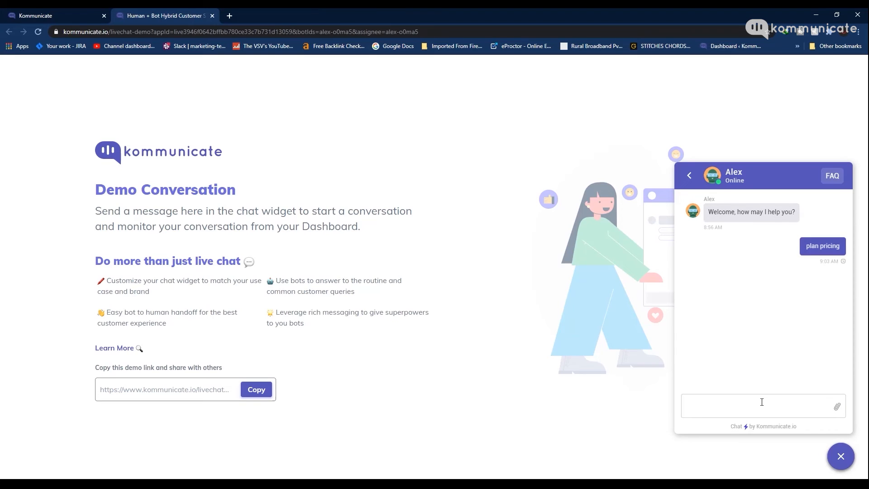